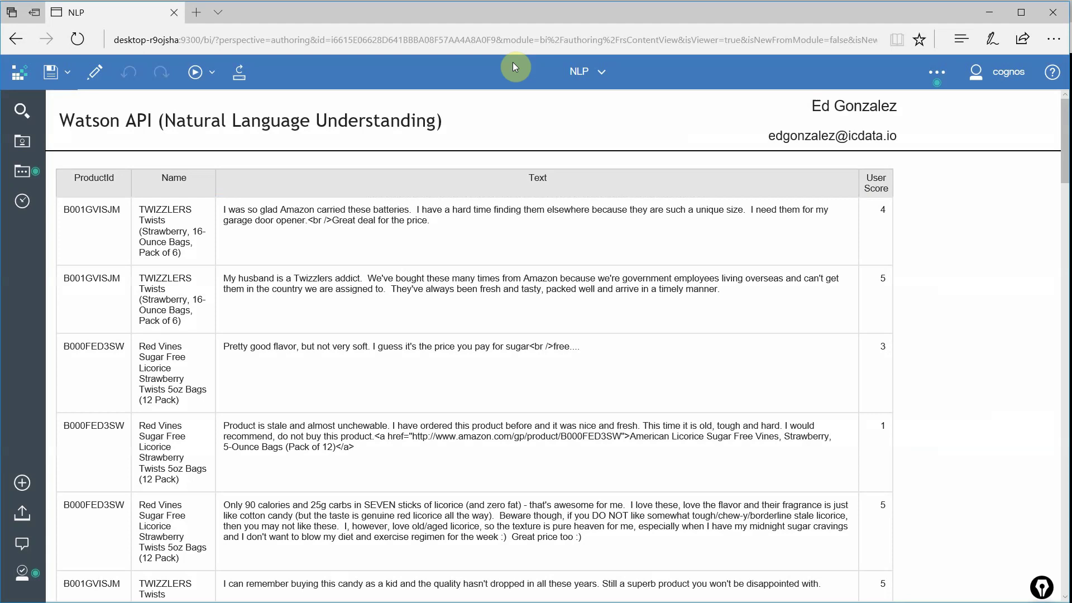
left_click(102, 253)
left_click(176, 242)
left_click(272, 255)
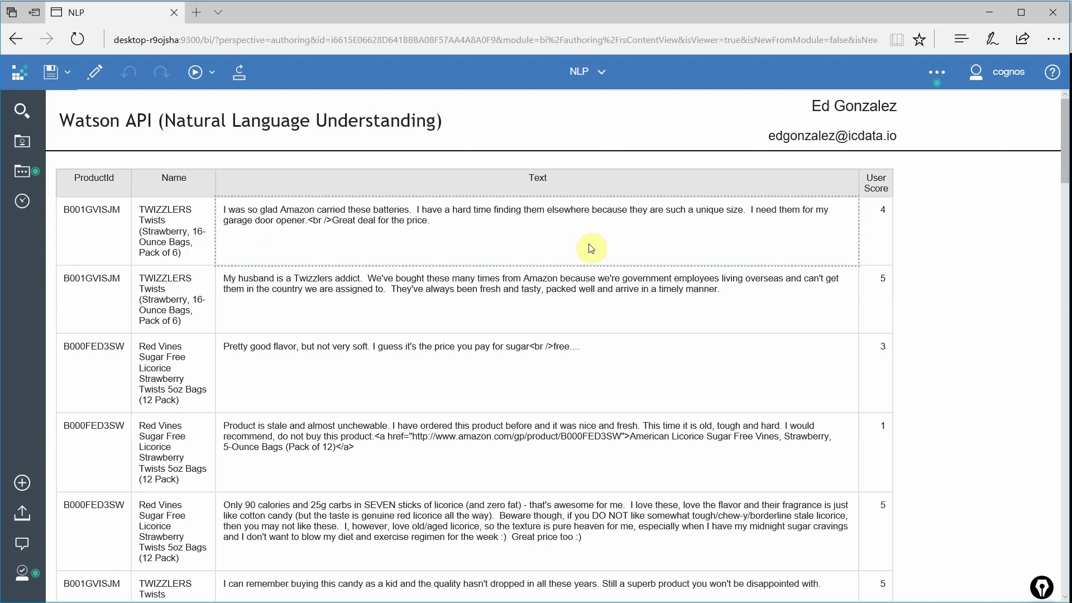
left_click(867, 244)
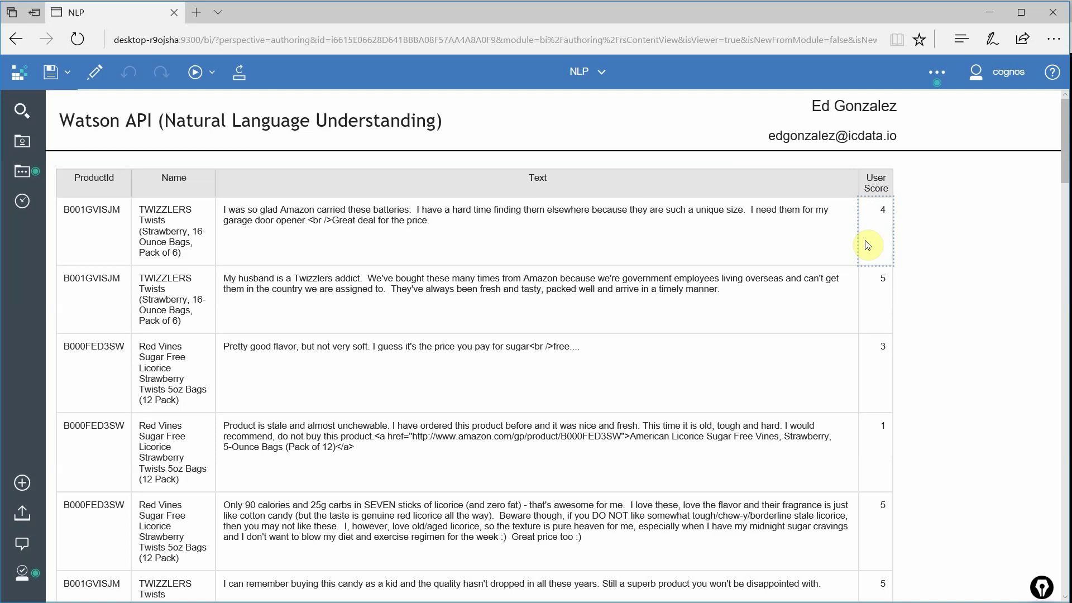
- In Page design, place an Advanced custom control above the review table
left_click(94, 84)
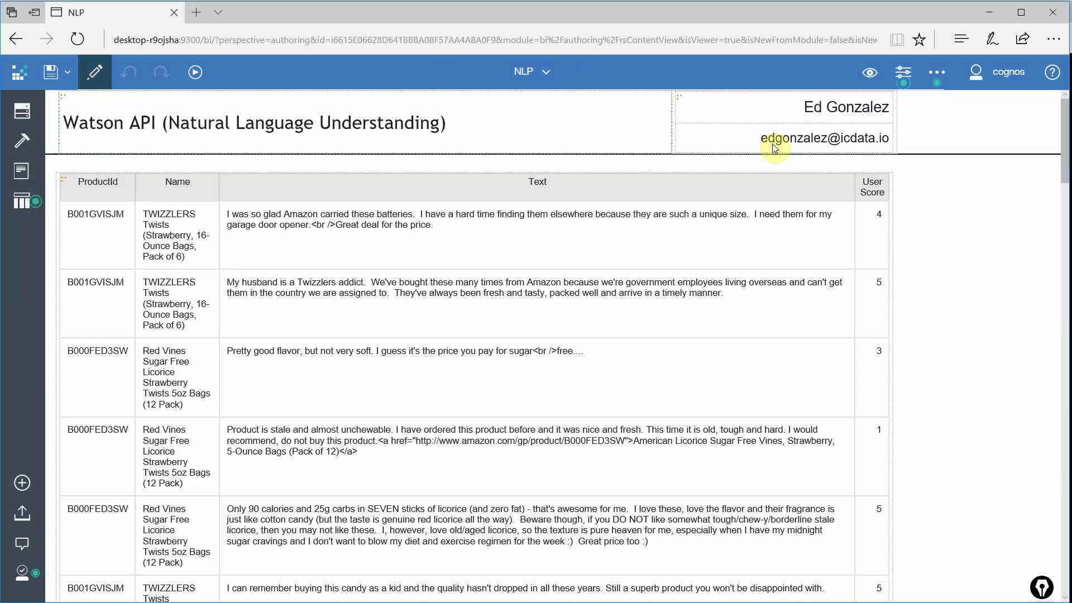
left_click(879, 82)
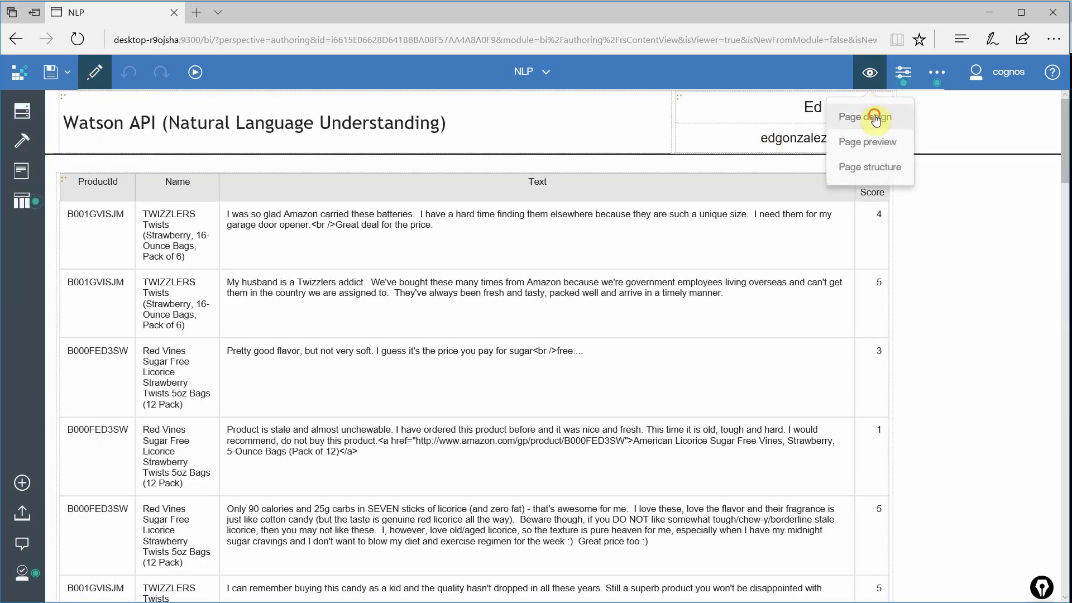
left_click(875, 114)
left_click(22, 141)
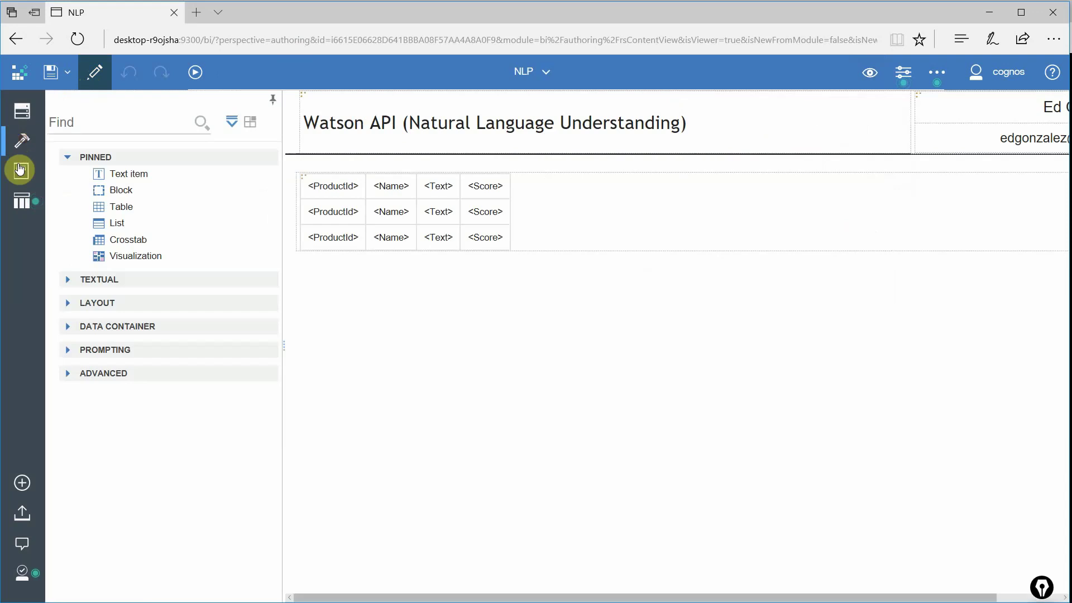
left_click(66, 373)
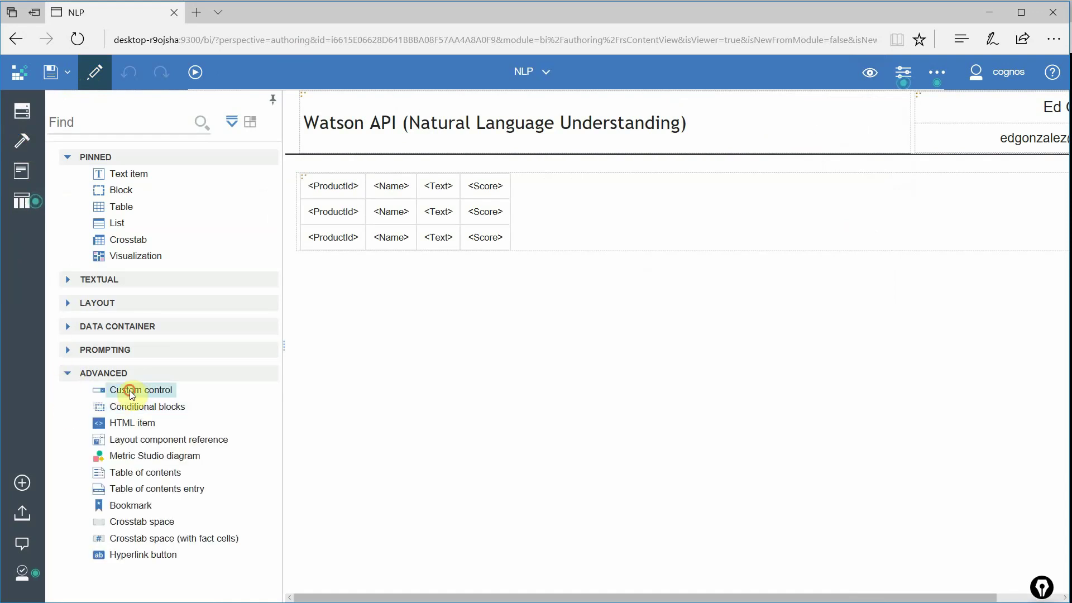
left_click_drag(134, 390, 293, 241)
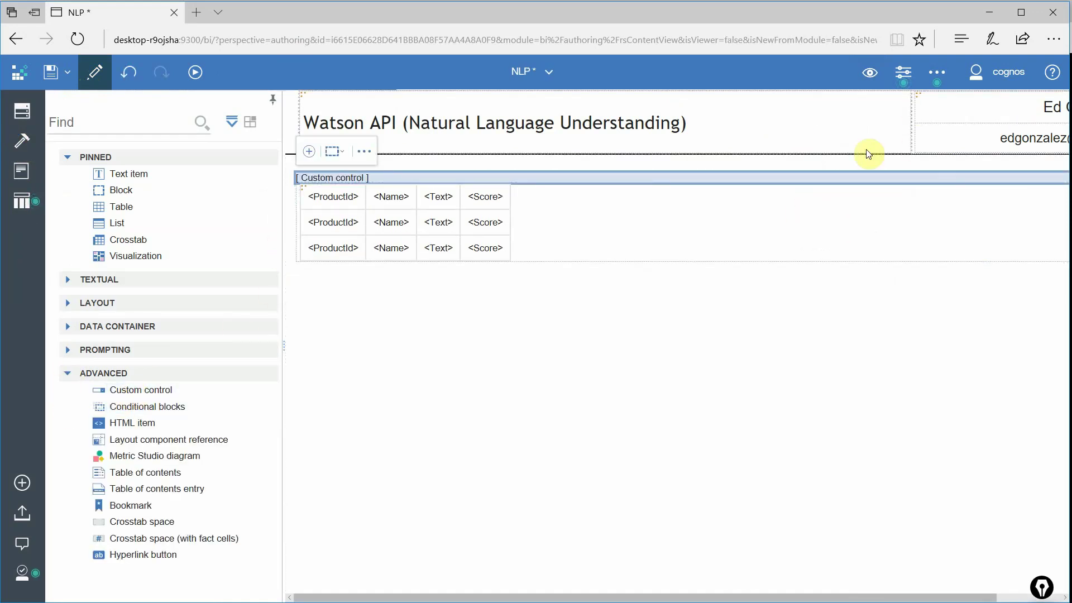
left_click(904, 75)
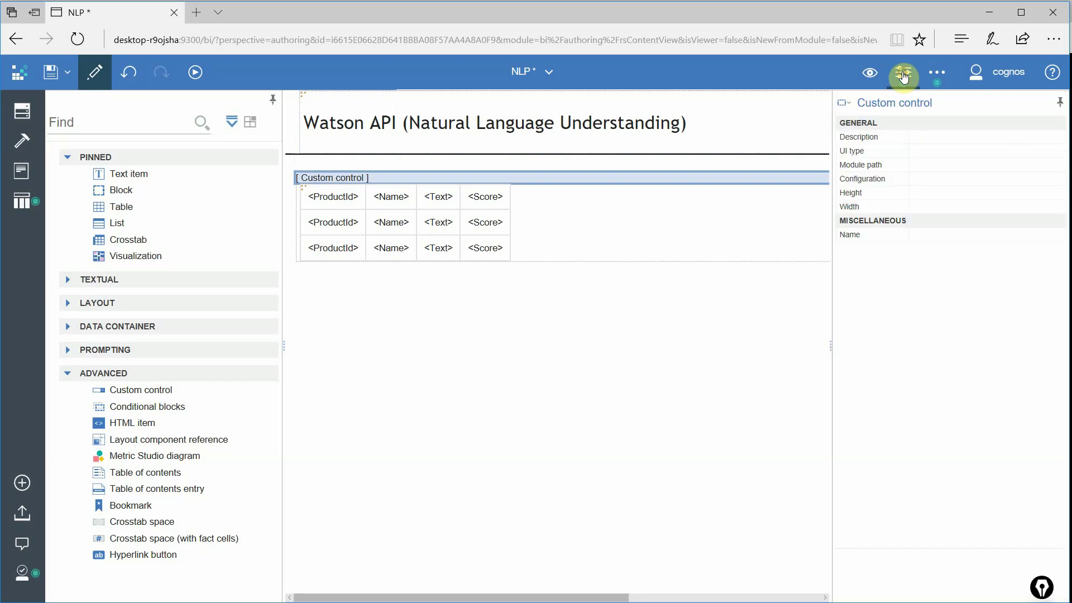
left_click(927, 168)
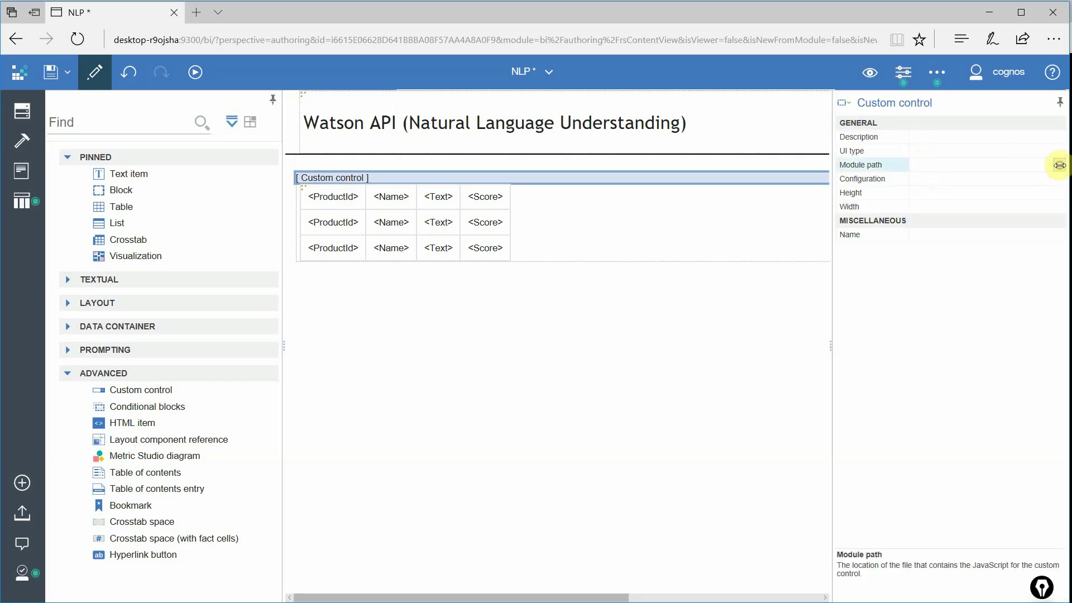
left_click(1059, 165)
type("http://local")
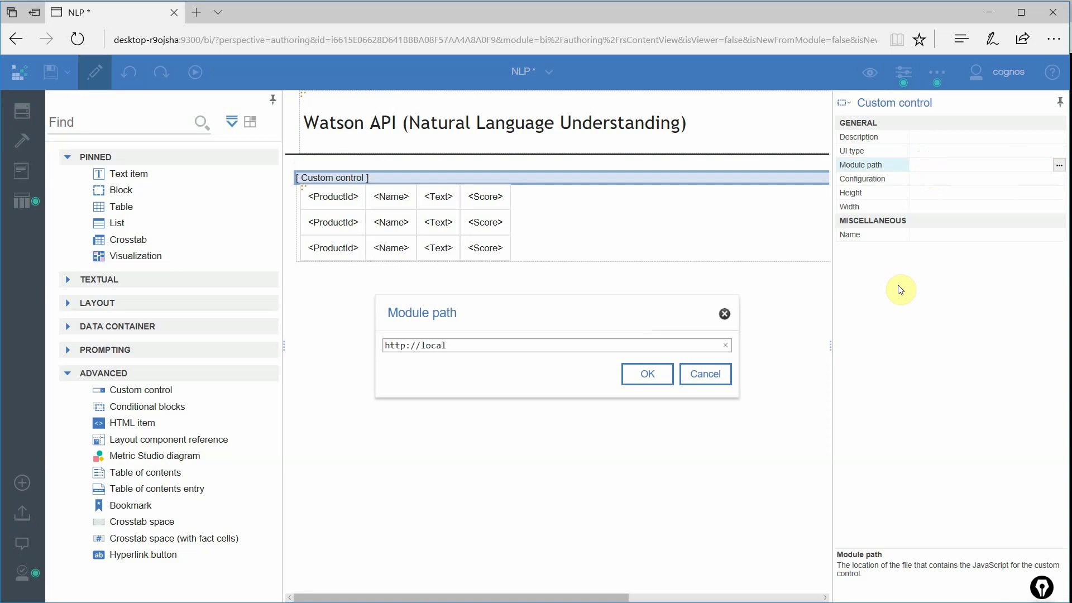
type("host/")
type("controls/languageCells.js")
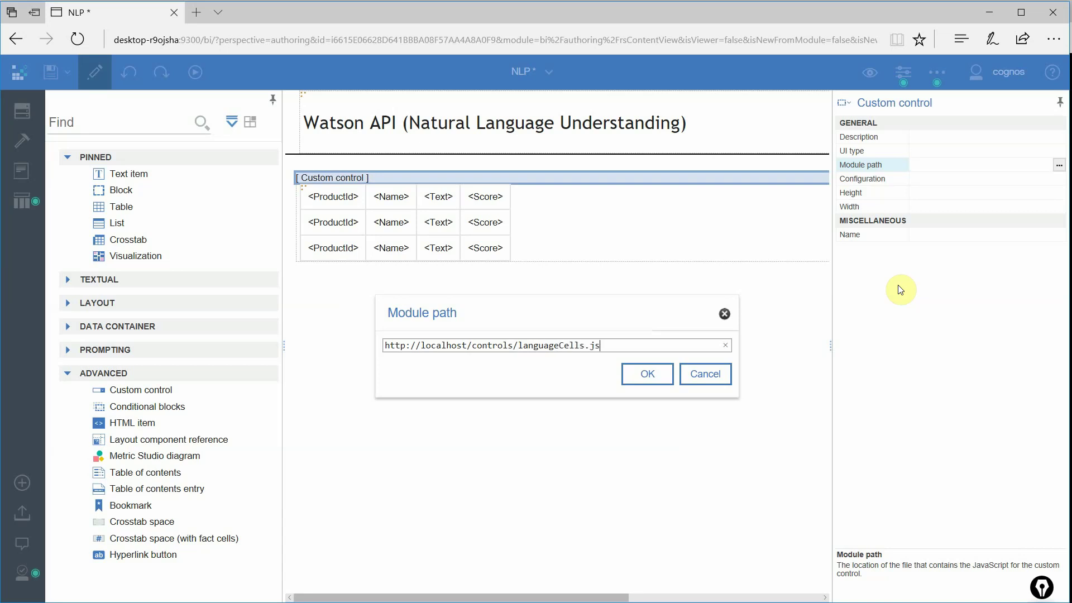
left_click(648, 375)
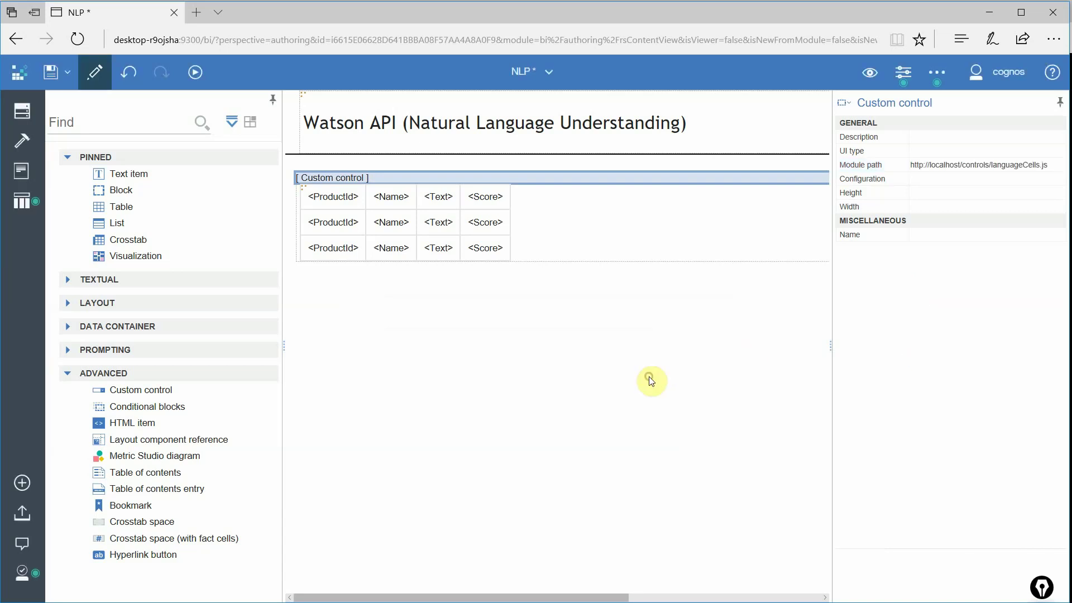
- Exit editing and run the report with the languageCells.js custom control
left_click(96, 85)
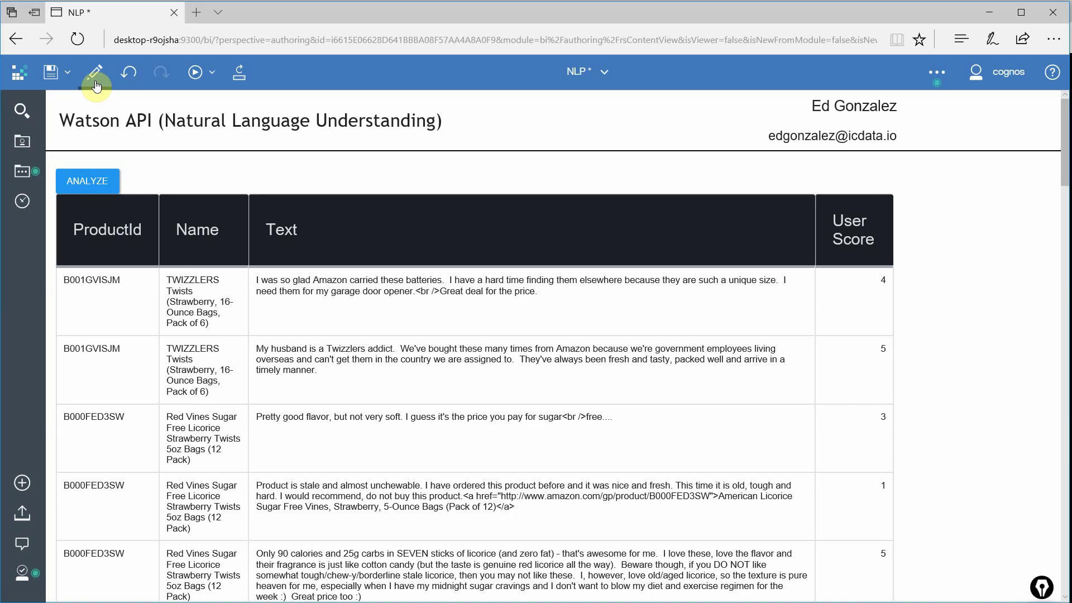
- Analyze the reviews with Watson, filling Sentiment and Emotions columns (e.g. positive 0.24, joy 0.37)
left_click(87, 184)
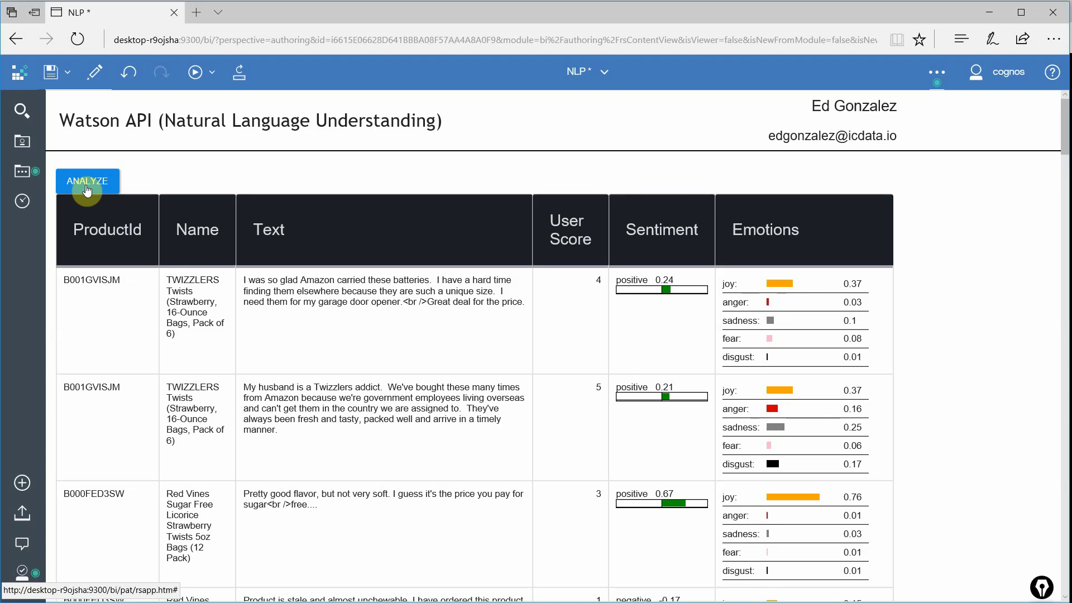
left_click(643, 255)
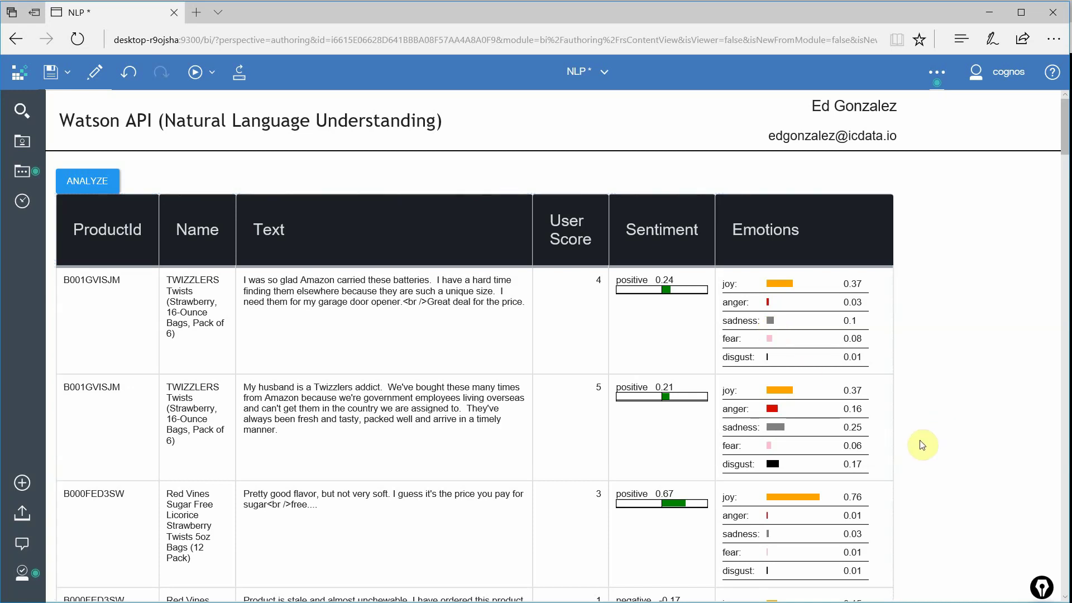
scroll(921, 438, "down", 2)
scroll(815, 449, "down", 4)
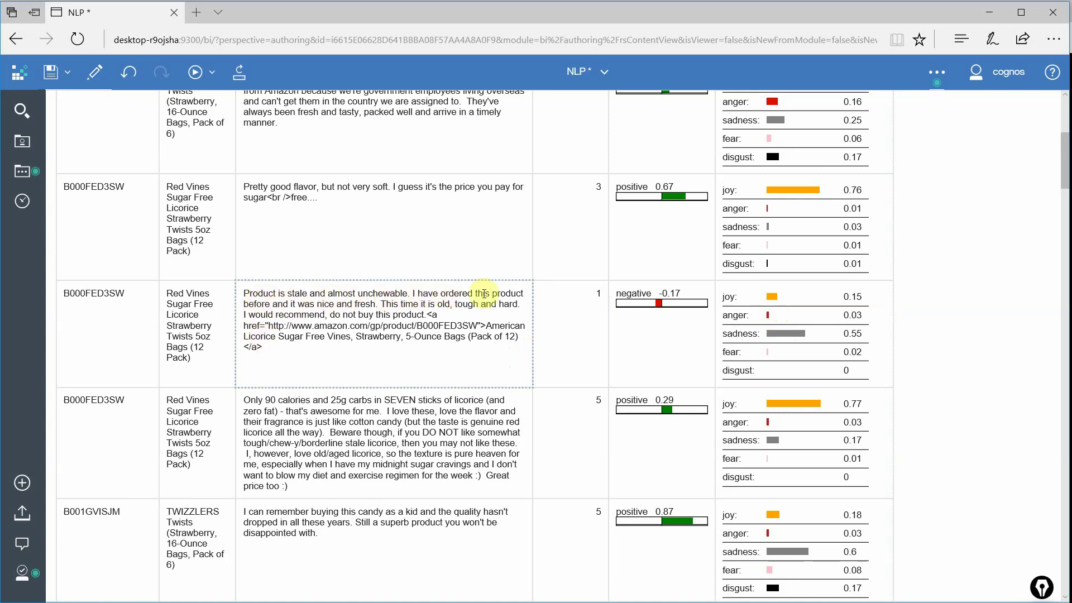
left_click(550, 362)
left_click(478, 364)
scroll(497, 380, "down", 7)
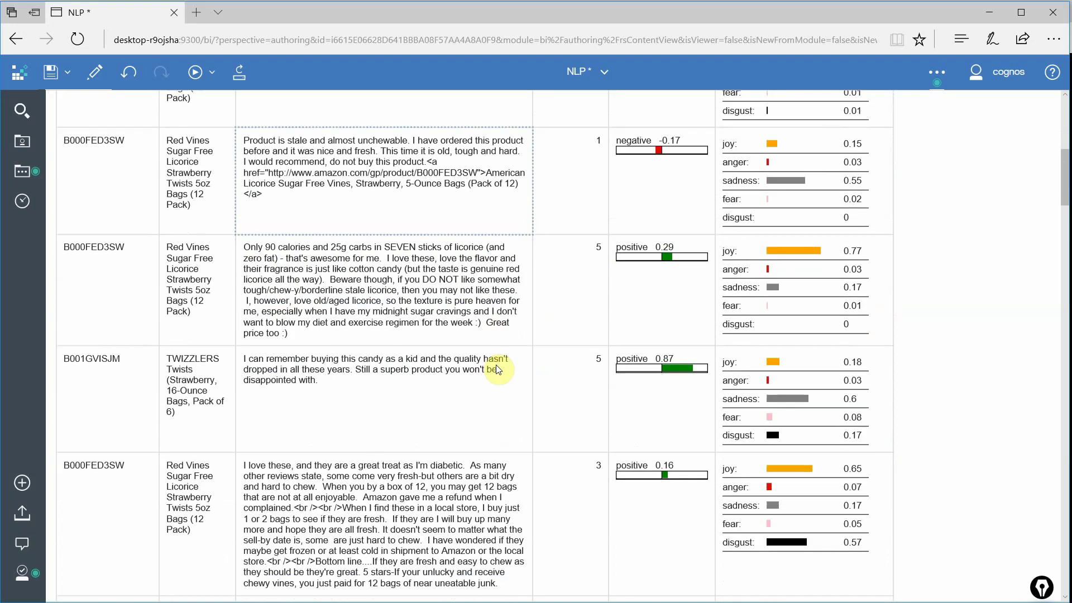
left_click(514, 400)
scroll(514, 401, "down", 5)
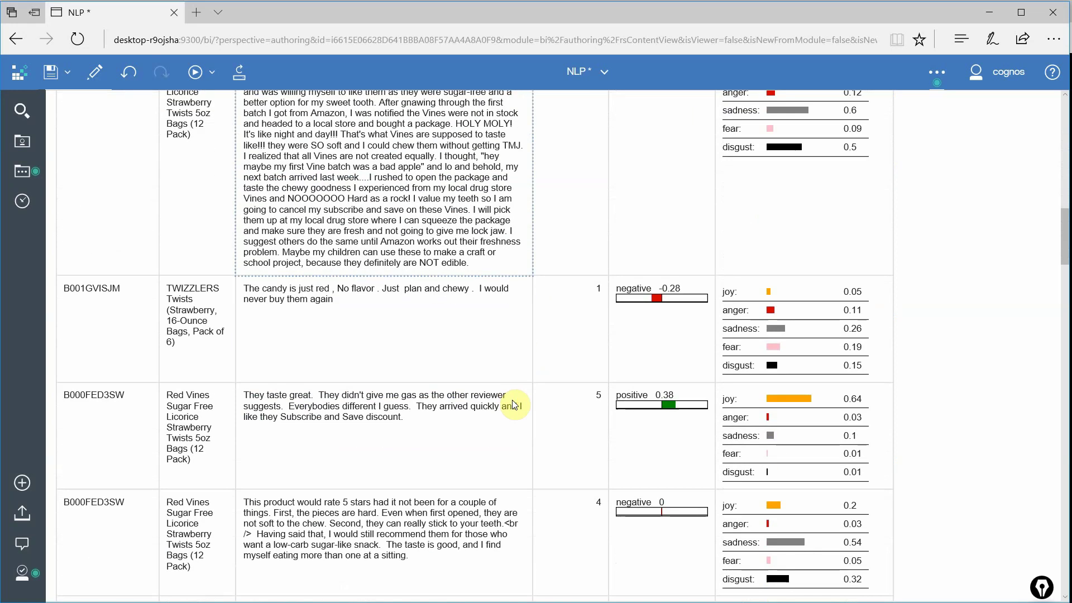
scroll(515, 405, "down", 1)
left_click(518, 370)
left_click(635, 282)
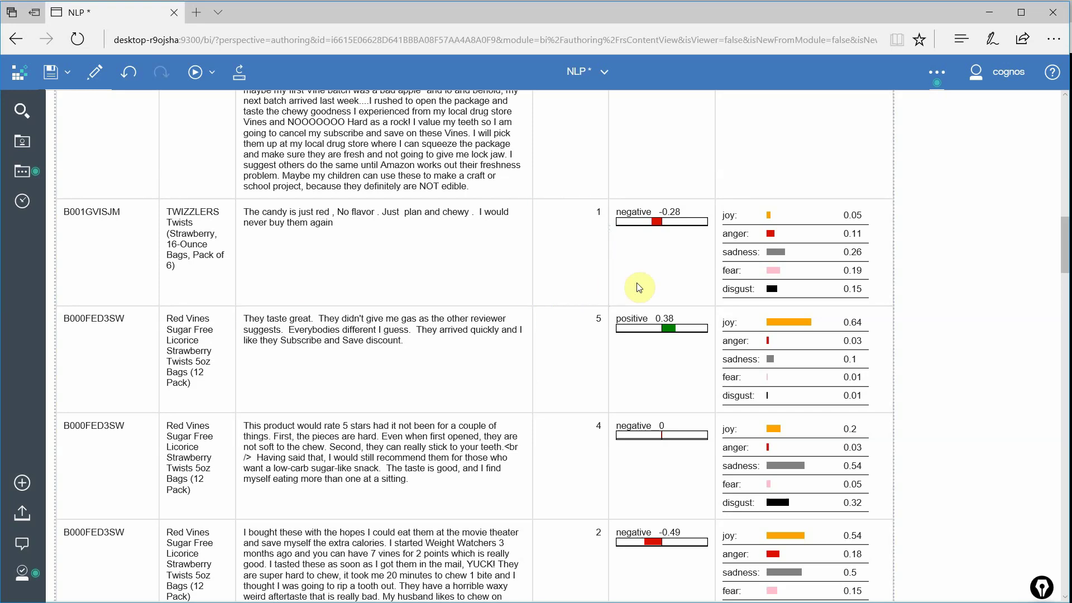
left_click(578, 267)
left_click(657, 265)
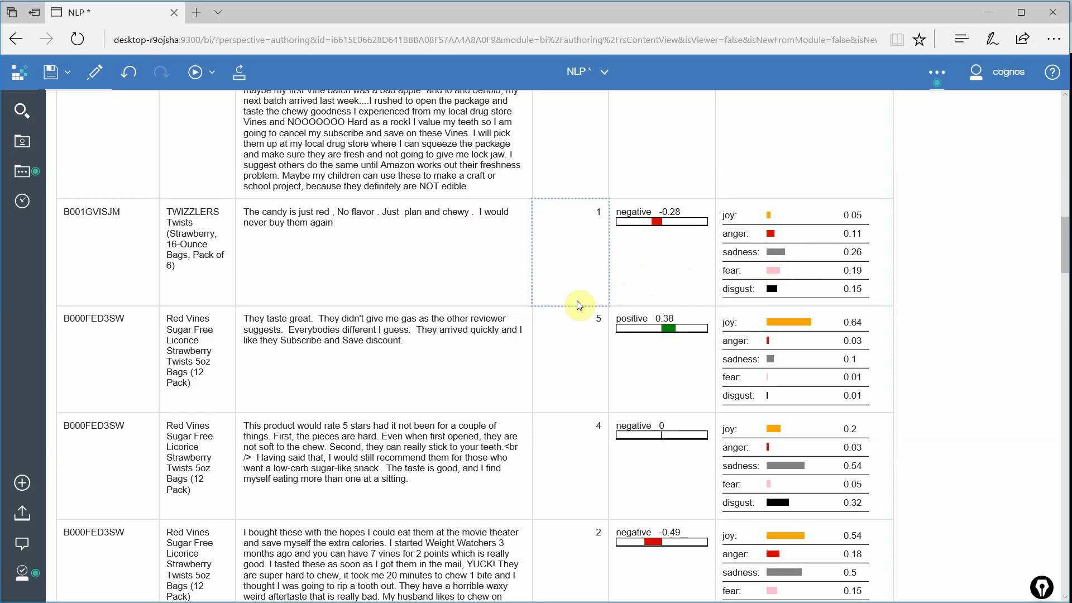
left_click(580, 377)
scroll(581, 379, "down", 3)
scroll(583, 381, "down", 3)
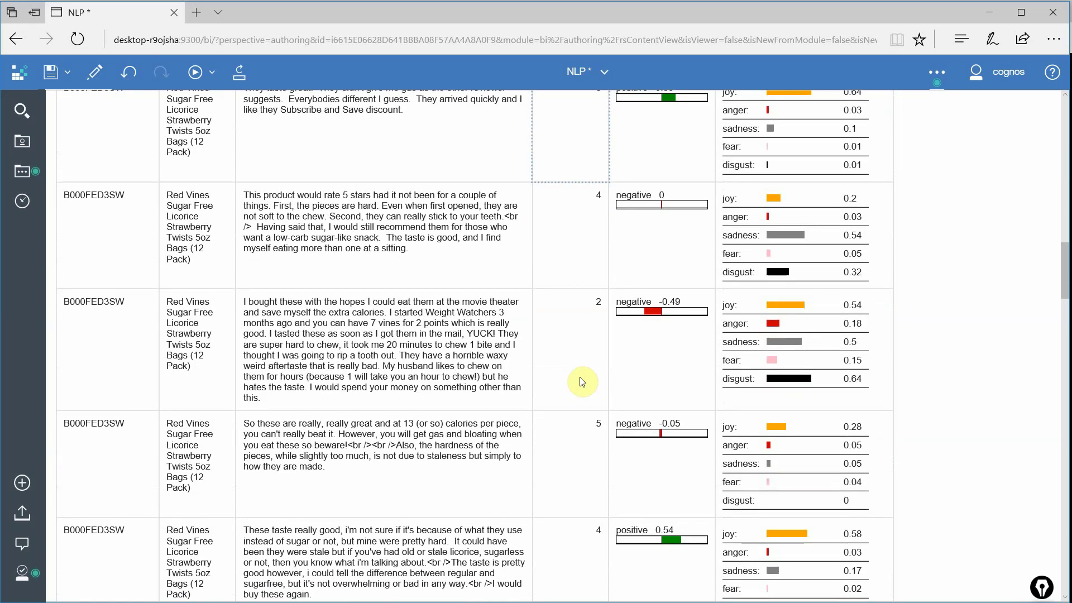
scroll(582, 381, "down", 6)
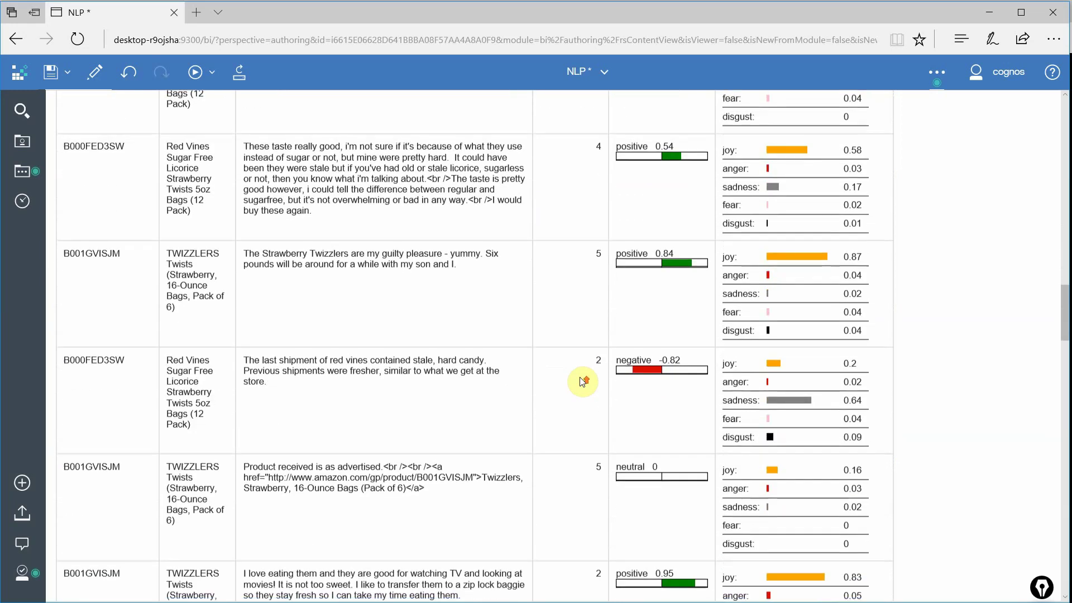
scroll(583, 381, "down", 3)
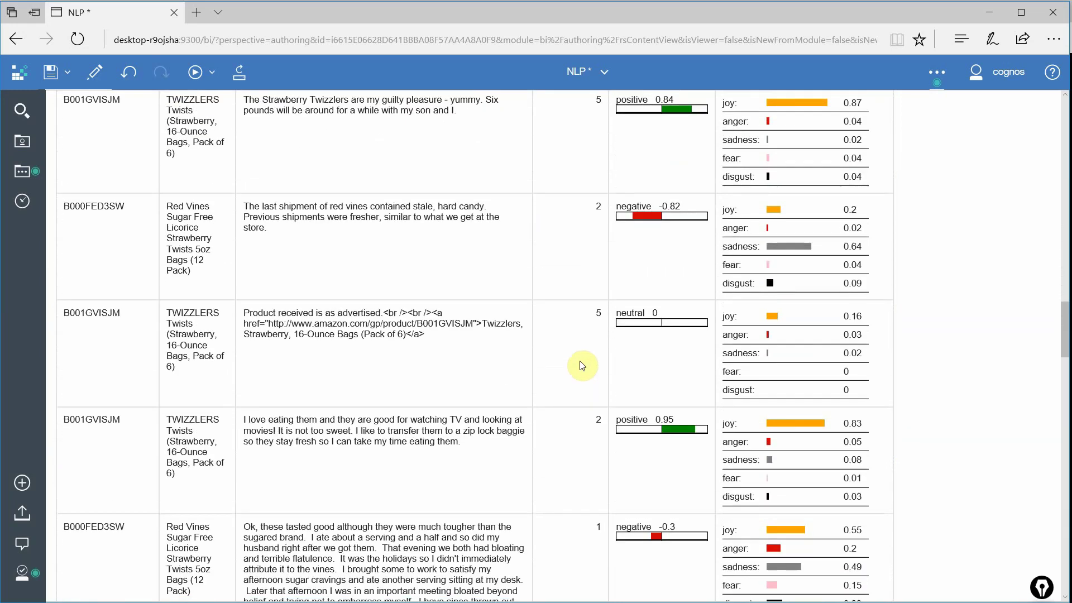
left_click(601, 226)
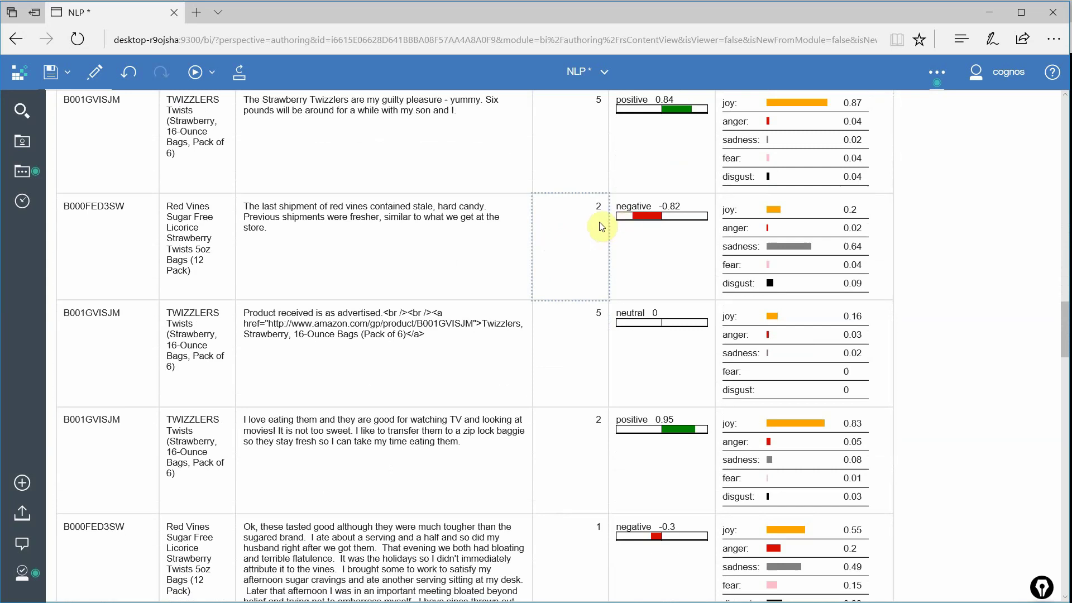
left_click(601, 226)
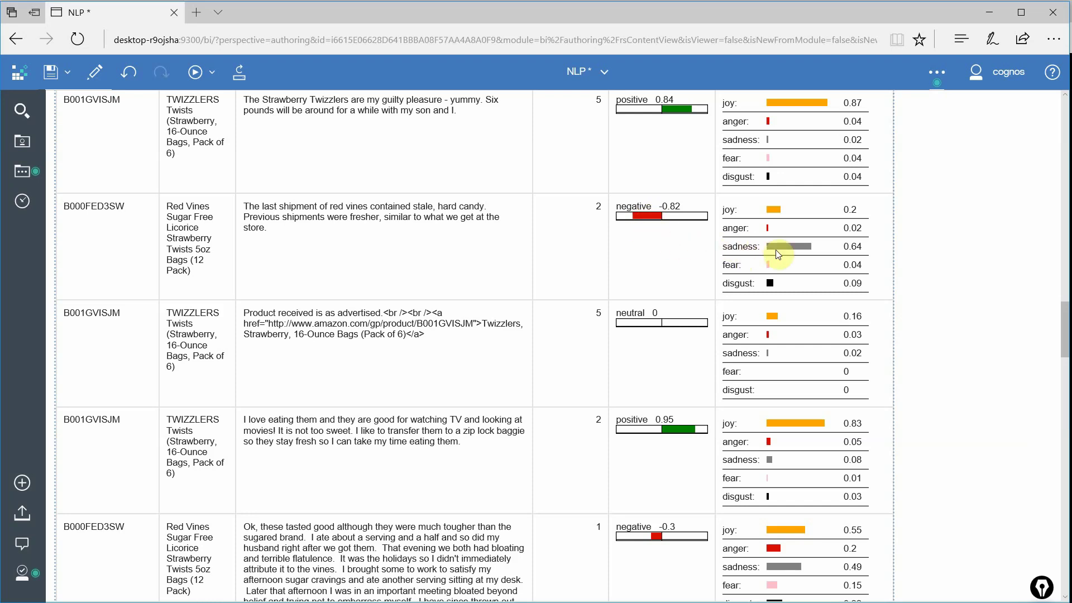
scroll(775, 255, "down", 7)
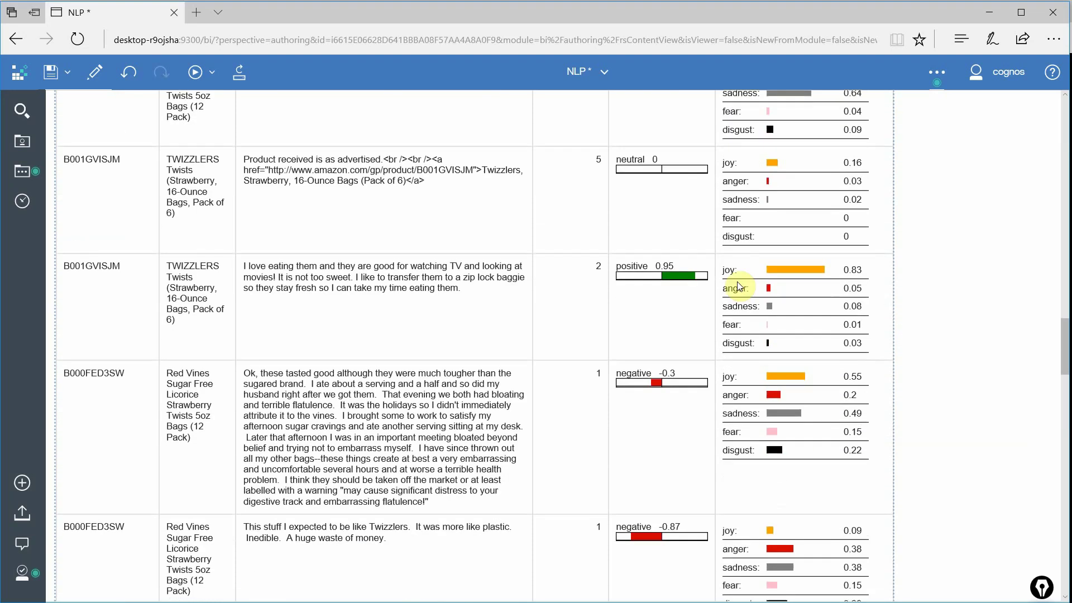
scroll(686, 372, "down", 3)
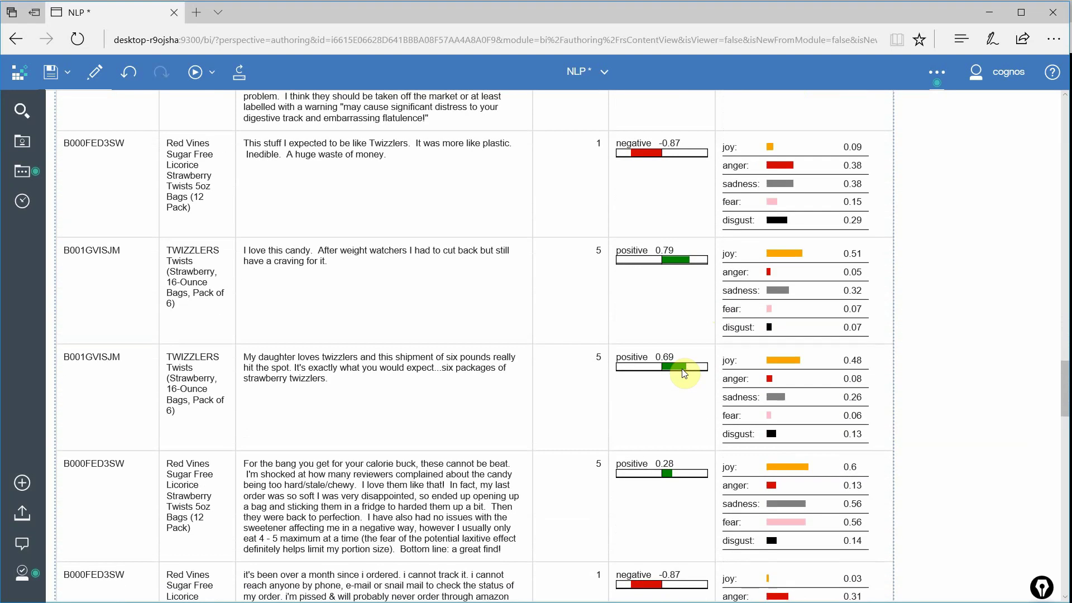
scroll(697, 287, "down", 2)
scroll(670, 371, "down", 4)
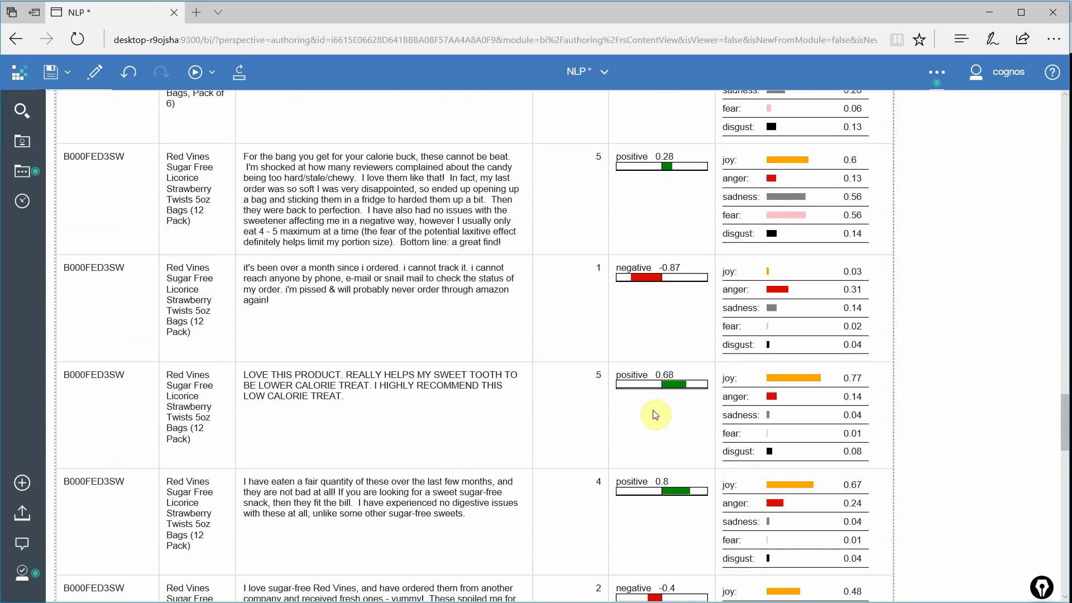
scroll(656, 415, "up", 12)
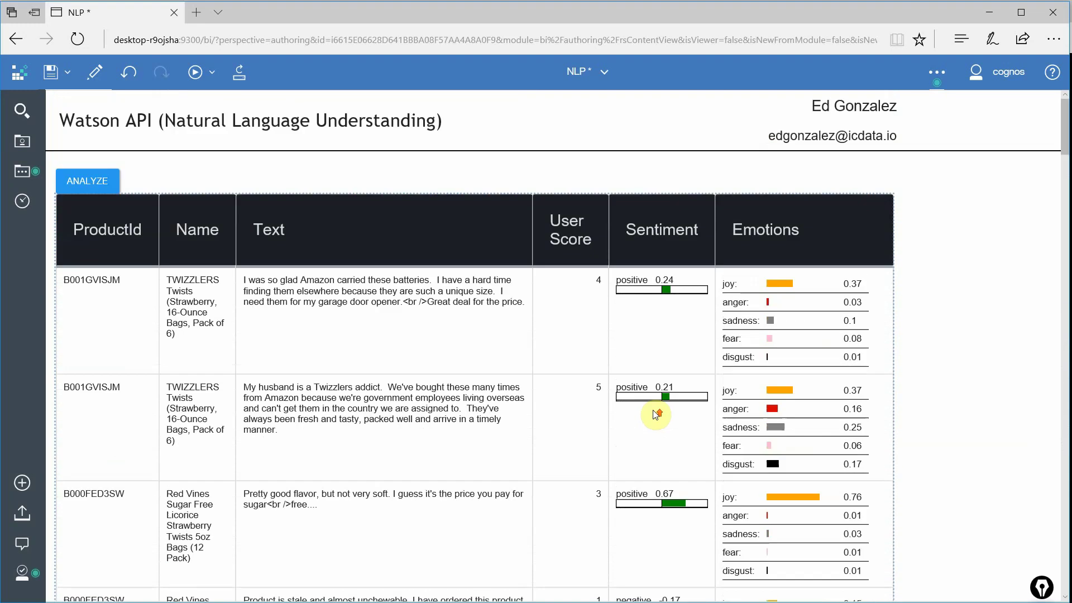